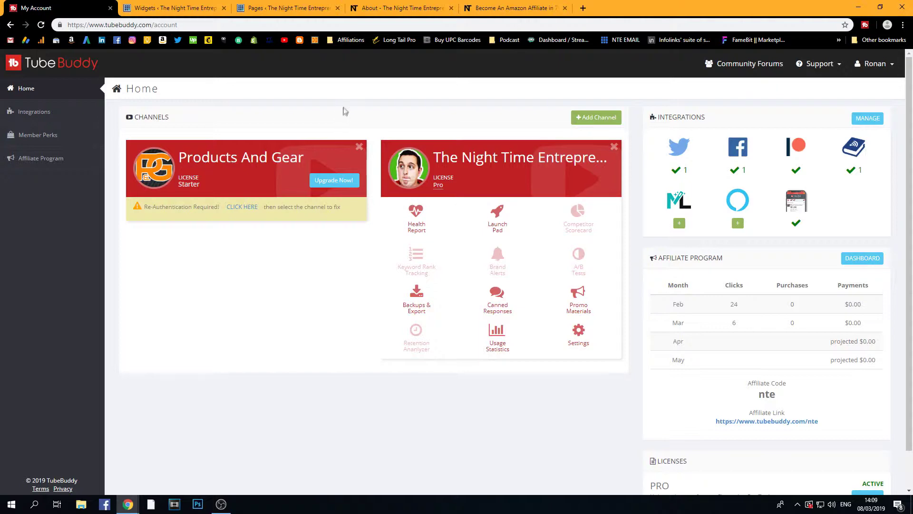
# - Switch to the 'About - The Night Time Entrepreneur' tab to view the site's About Me page
pyautogui.click(382, 10)
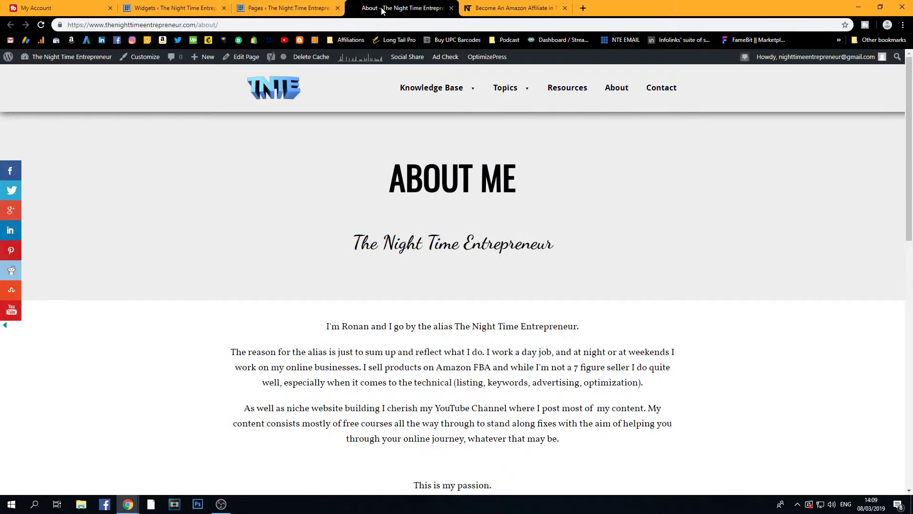
pyautogui.middleClick(312, 169)
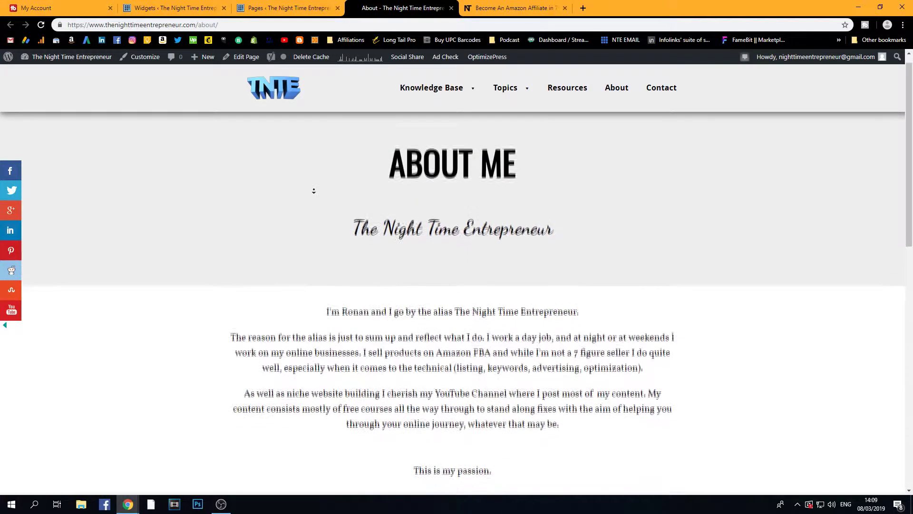
pyautogui.scroll(2, 314, 193)
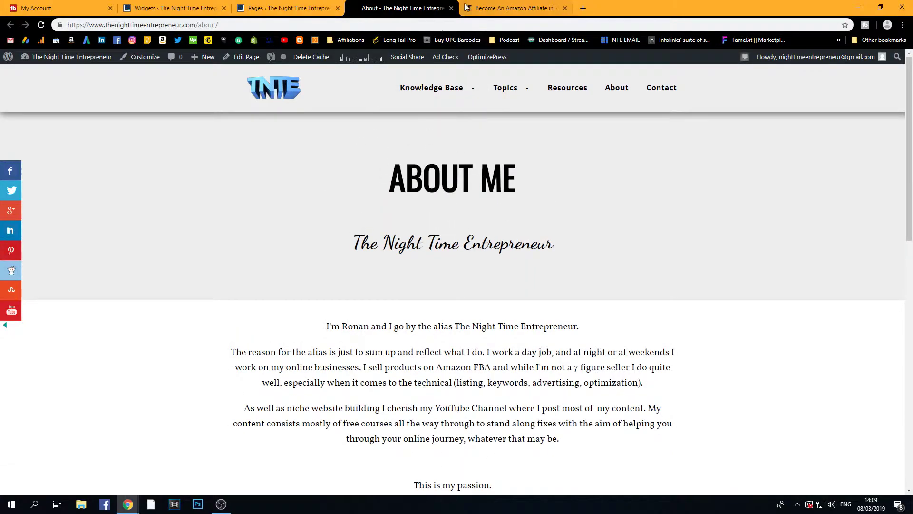
pyautogui.click(468, 7)
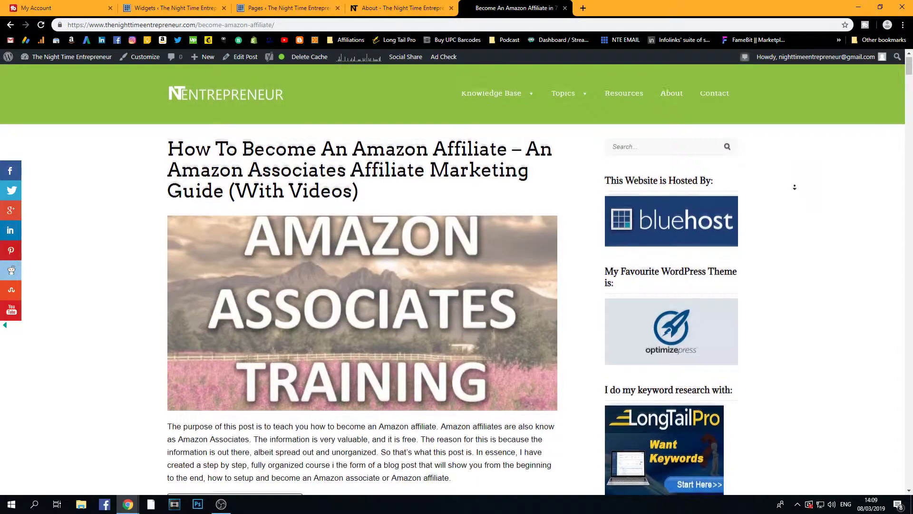
pyautogui.scroll(-2, 793, 187)
pyautogui.scroll(-2, 793, 189)
pyautogui.scroll(-3, 791, 191)
pyautogui.scroll(-3, 790, 194)
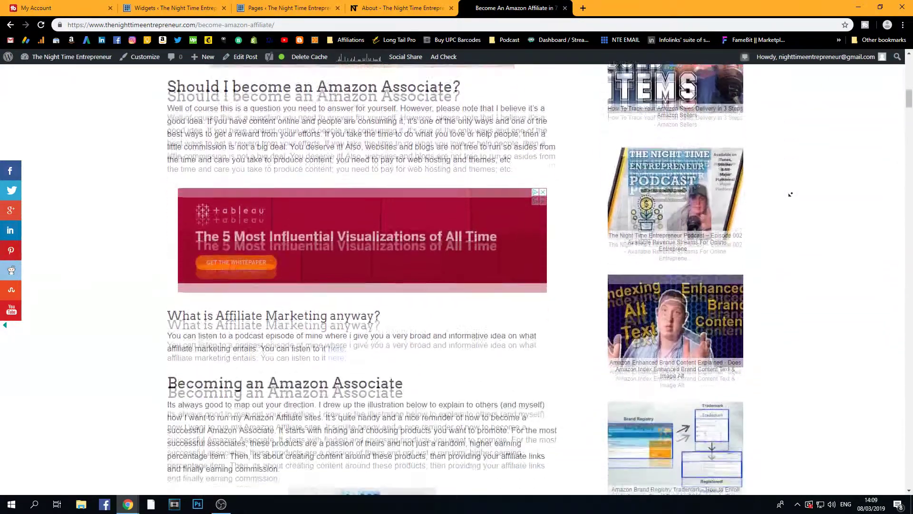
pyautogui.scroll(-2, 790, 194)
pyautogui.scroll(-2, 790, 194)
pyautogui.scroll(-2, 789, 196)
pyautogui.scroll(-2, 789, 197)
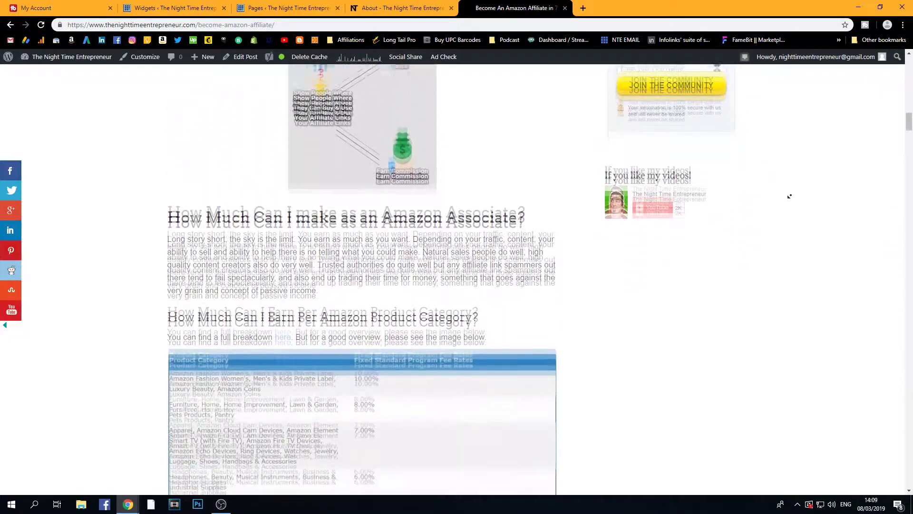
pyautogui.scroll(-1, 789, 195)
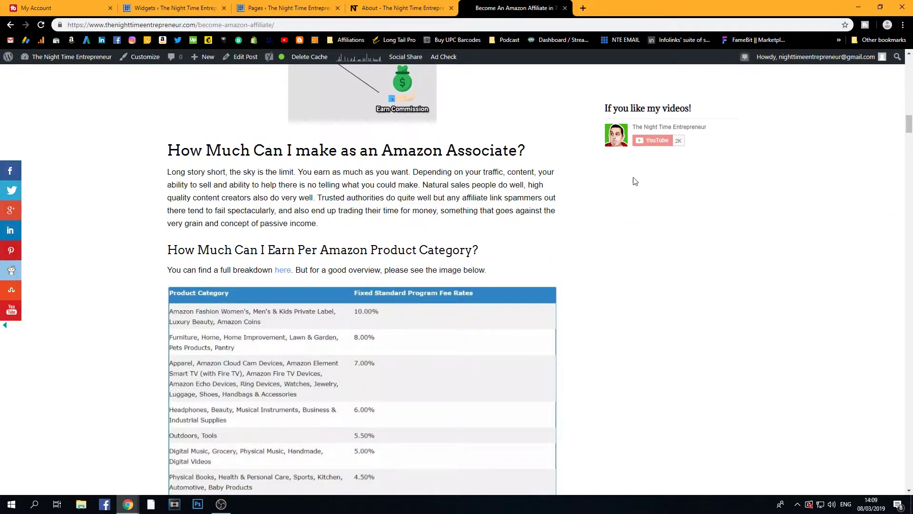
pyautogui.hotkey('ctrl', 'shift', 'Tab')
pyautogui.scroll(-2, 427, 205)
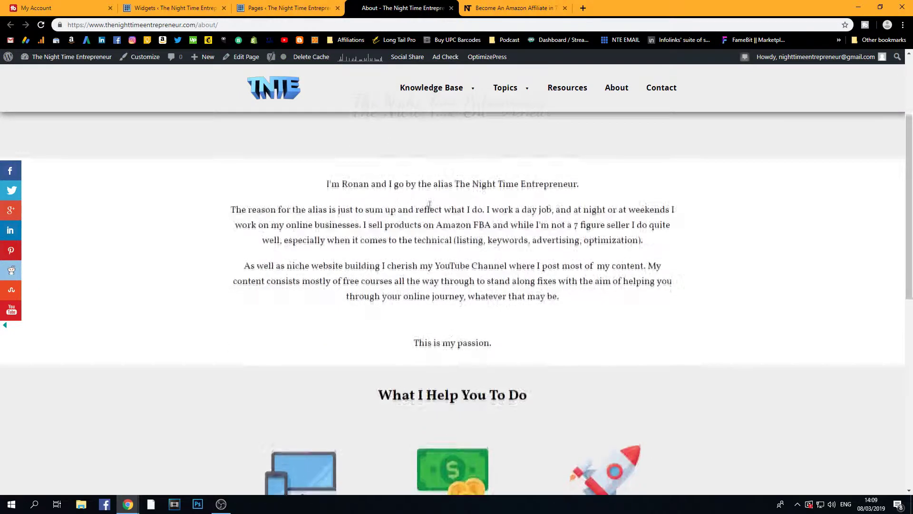
pyautogui.scroll(-1, 428, 214)
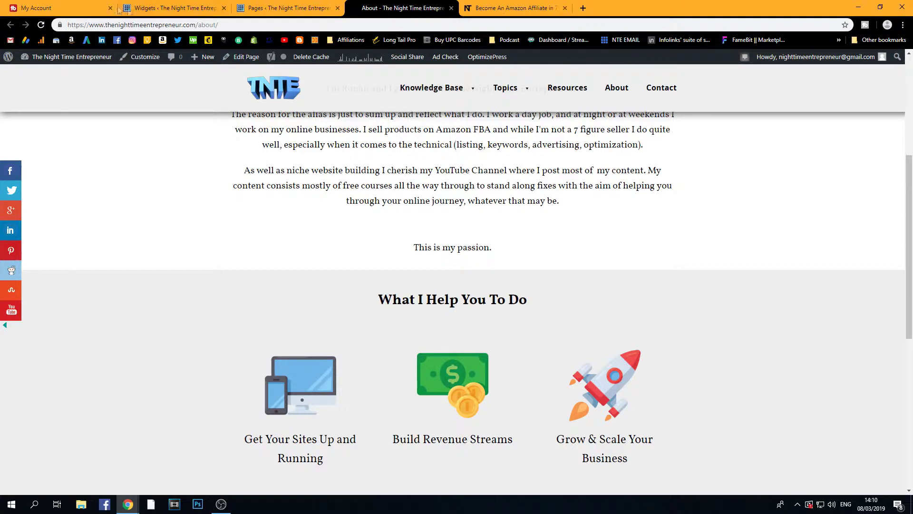
pyautogui.click(93, 9)
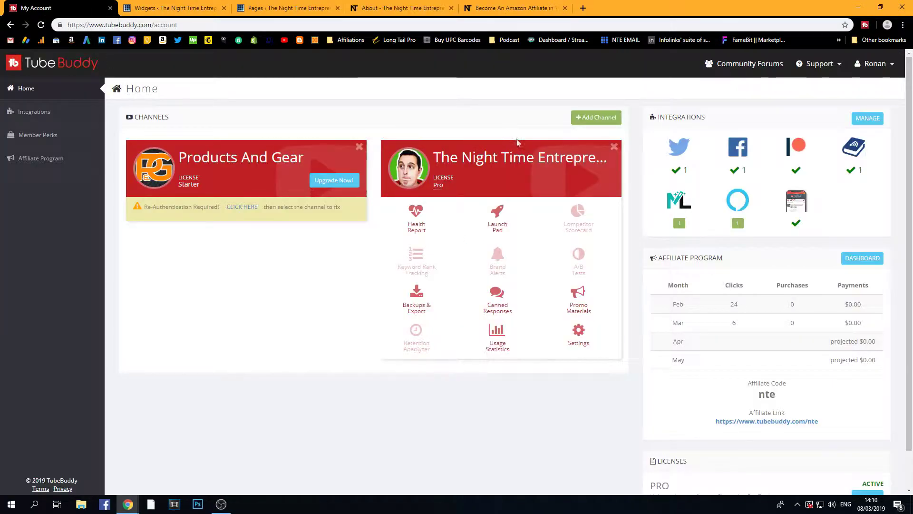
# - Copy the most-recent-video embed code from The Night Time Entrepreneur's Promo Materials
pyautogui.click(580, 299)
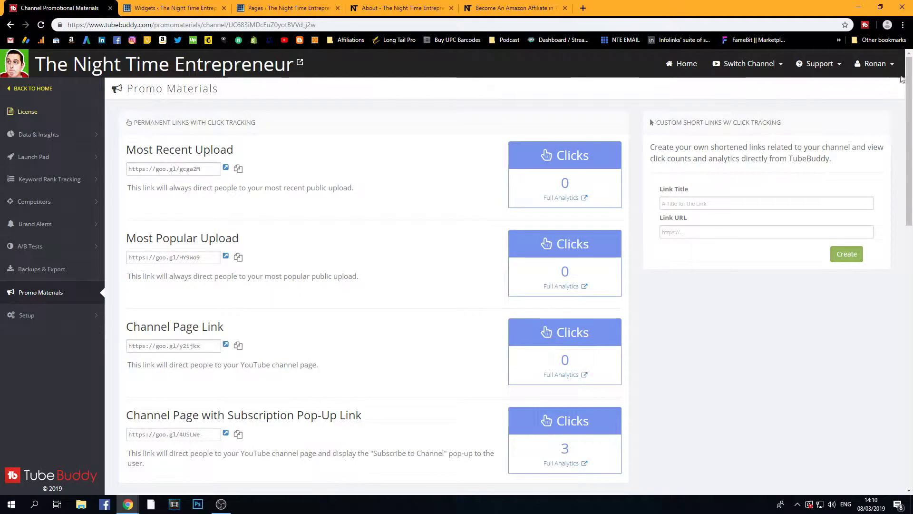
pyautogui.moveTo(909, 73); pyautogui.dragTo(904, 277)
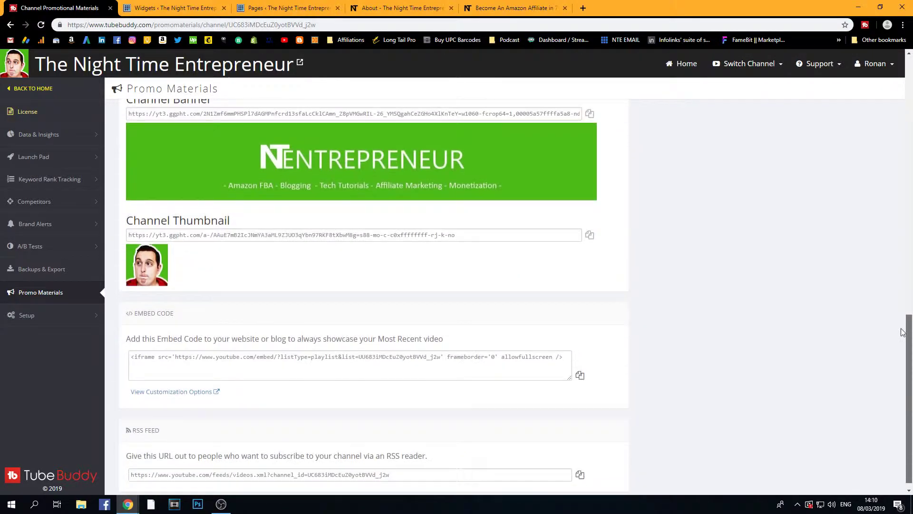
pyautogui.moveTo(904, 277); pyautogui.dragTo(903, 324)
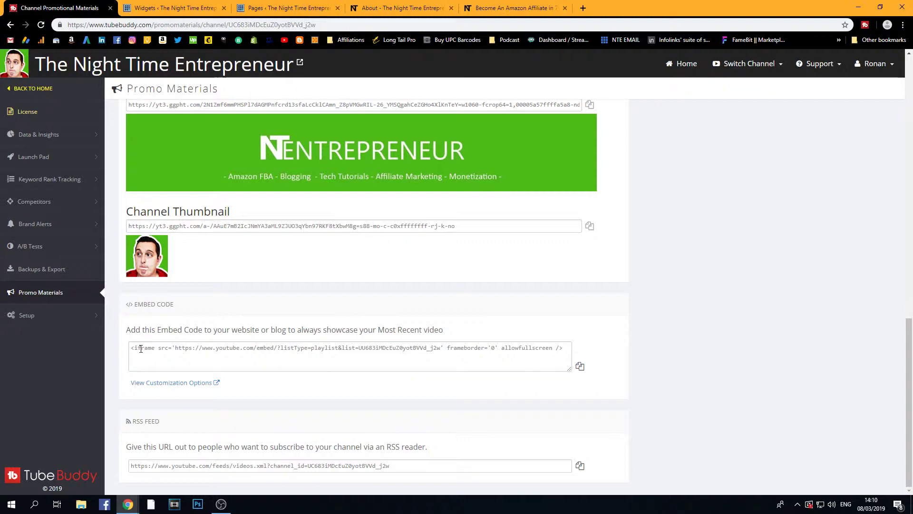
pyautogui.click(208, 349)
pyautogui.click(580, 367)
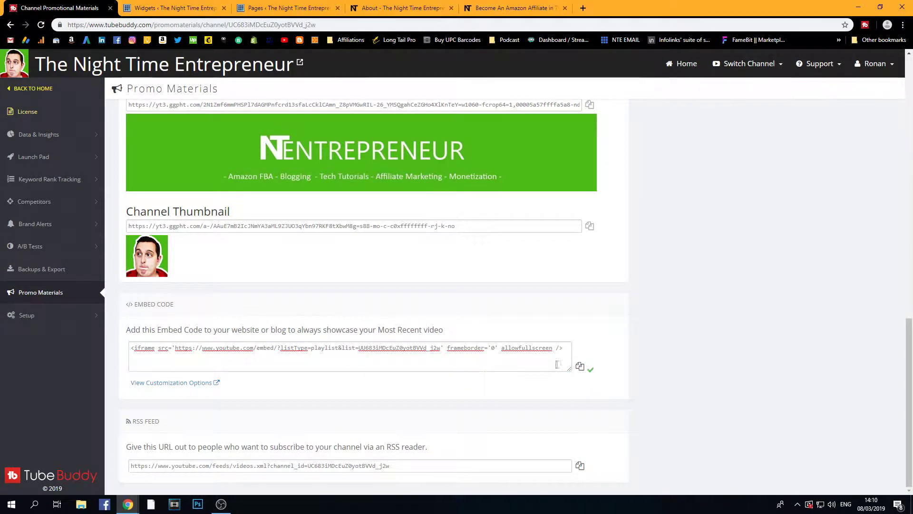
# - Paste the embed code into the sidebar Custom HTML widget, save it, and bring up the About page editor
pyautogui.click(174, 7)
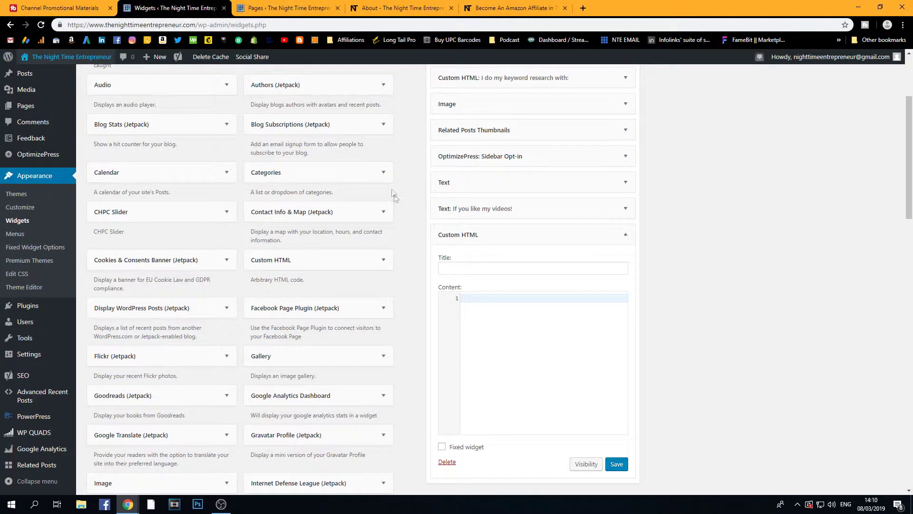
pyautogui.click(446, 233)
pyautogui.rightClick(467, 299)
pyautogui.click(491, 371)
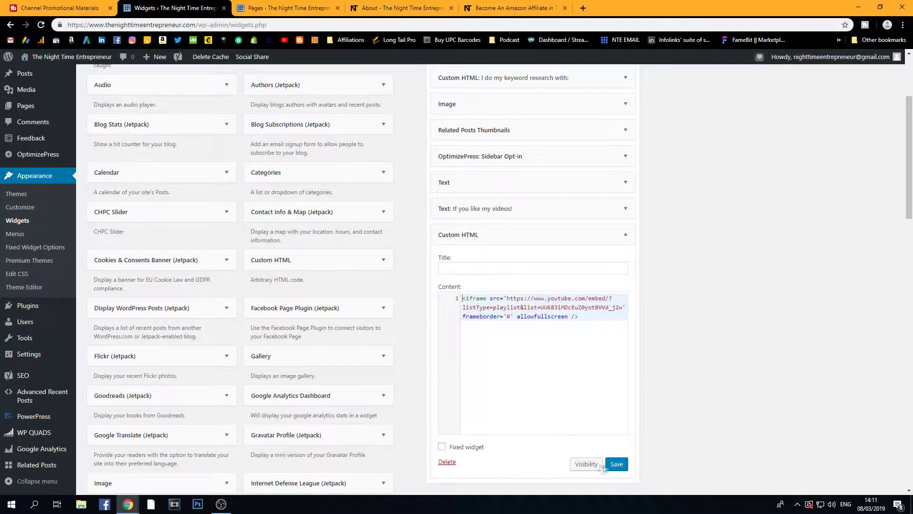
pyautogui.click(615, 467)
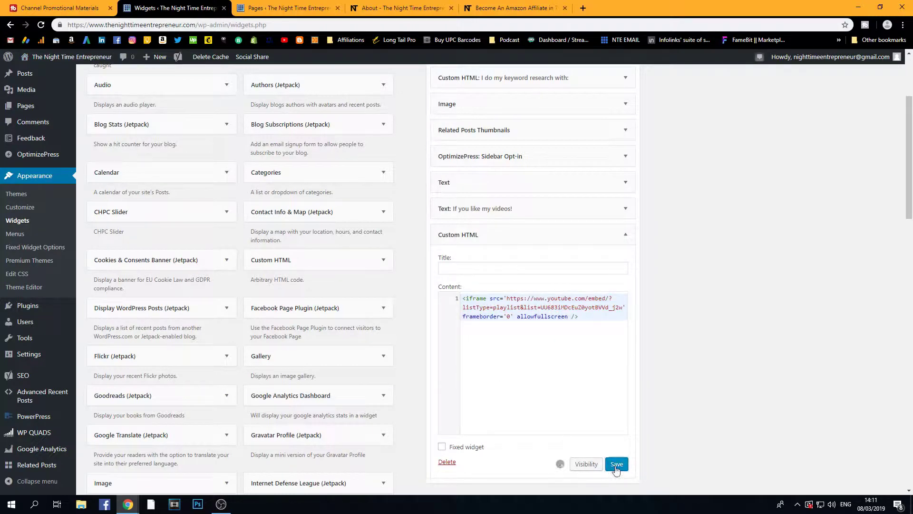
pyautogui.click(402, 5)
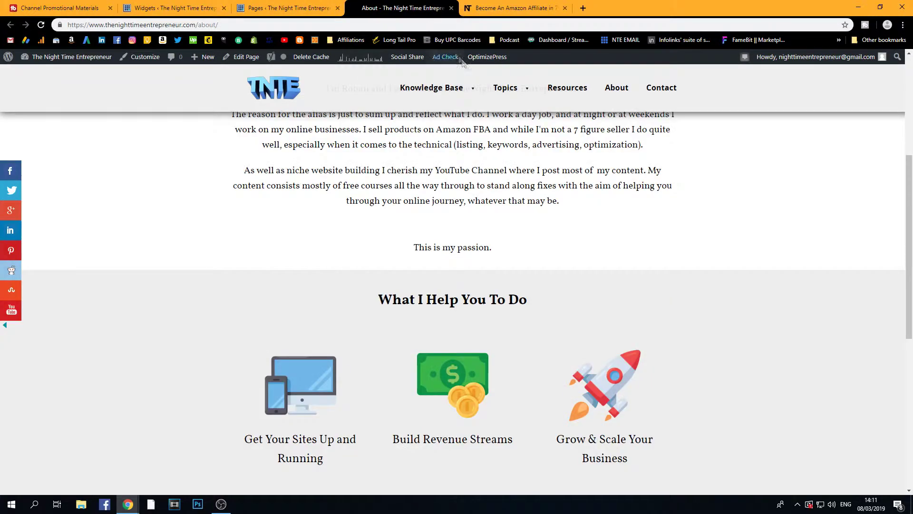
pyautogui.click(300, 8)
pyautogui.scroll(-10, 442, 242)
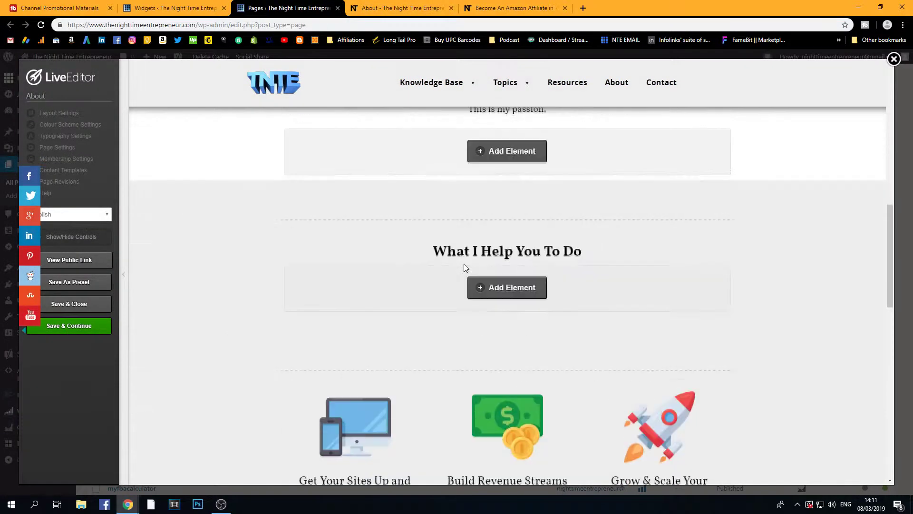
pyautogui.scroll(2, 499, 191)
# - Add a Custom HTML / Shortcode element with the pasted iframe below 'This is my passion.' and save
pyautogui.click(522, 204)
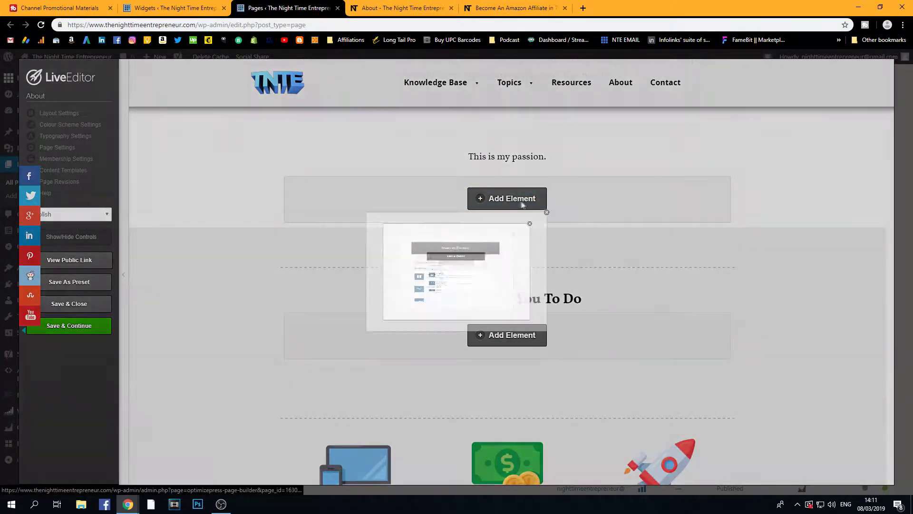
pyautogui.click(388, 222)
pyautogui.write('h')
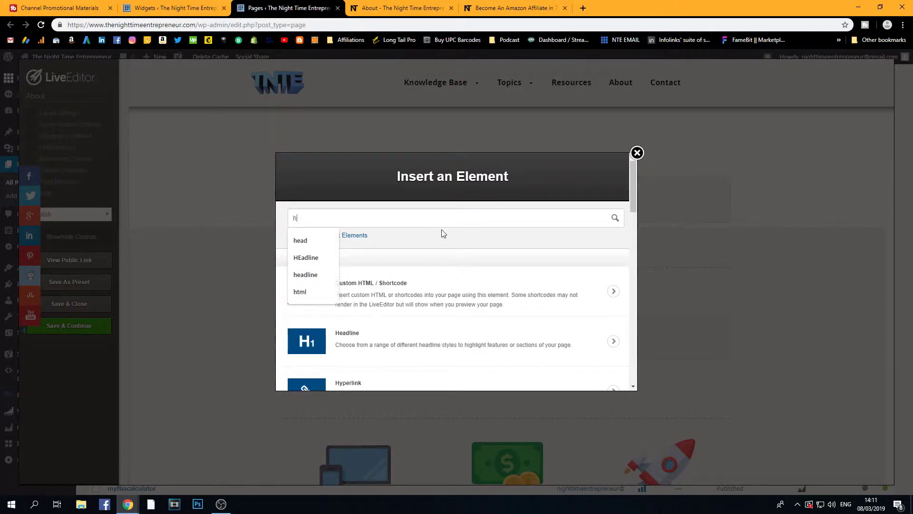
pyautogui.write('tml')
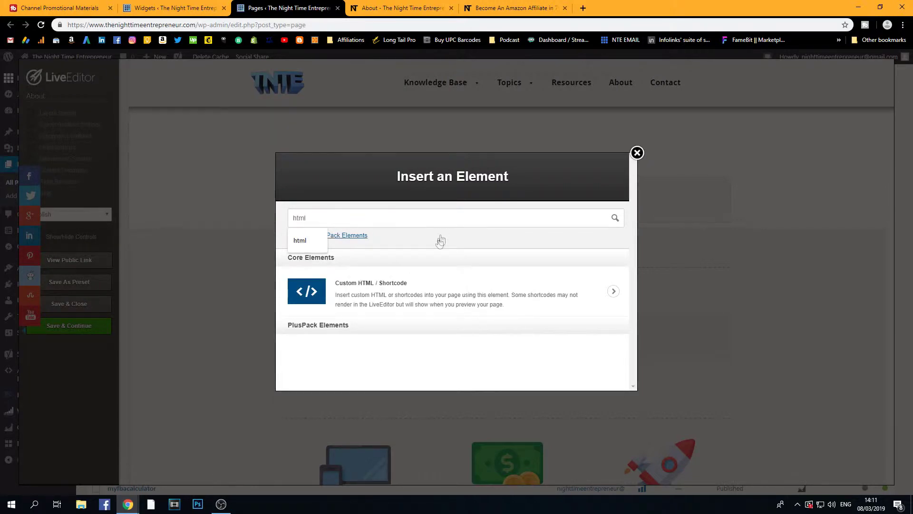
pyautogui.click(421, 283)
pyautogui.click(423, 285)
pyautogui.rightClick(421, 289)
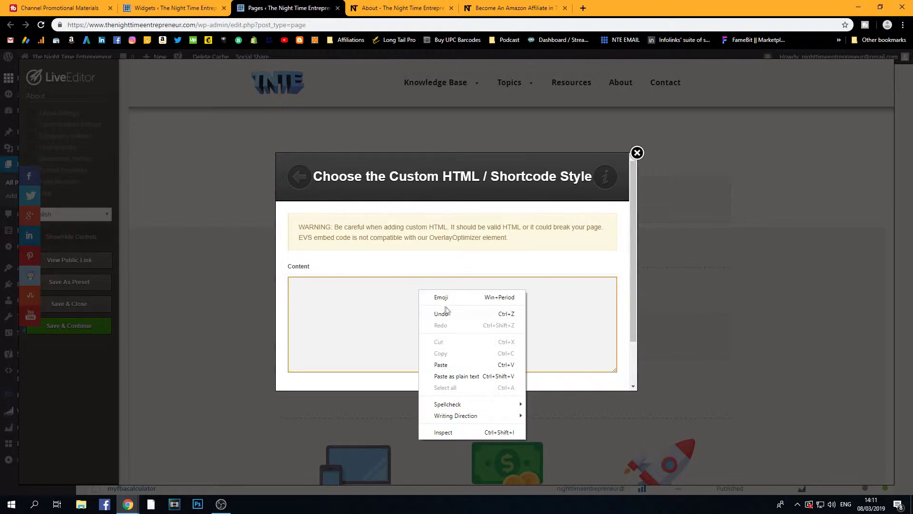
pyautogui.click(453, 360)
pyautogui.scroll(-1, 466, 264)
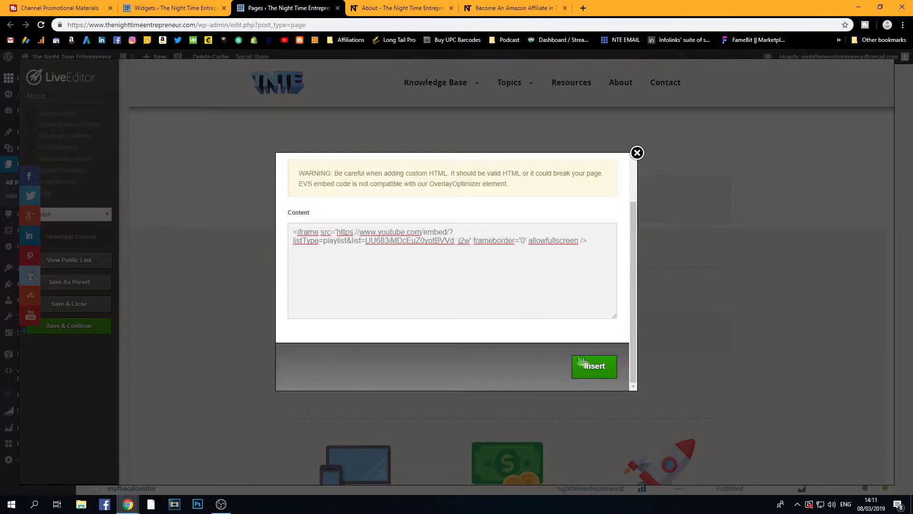
pyautogui.click(593, 365)
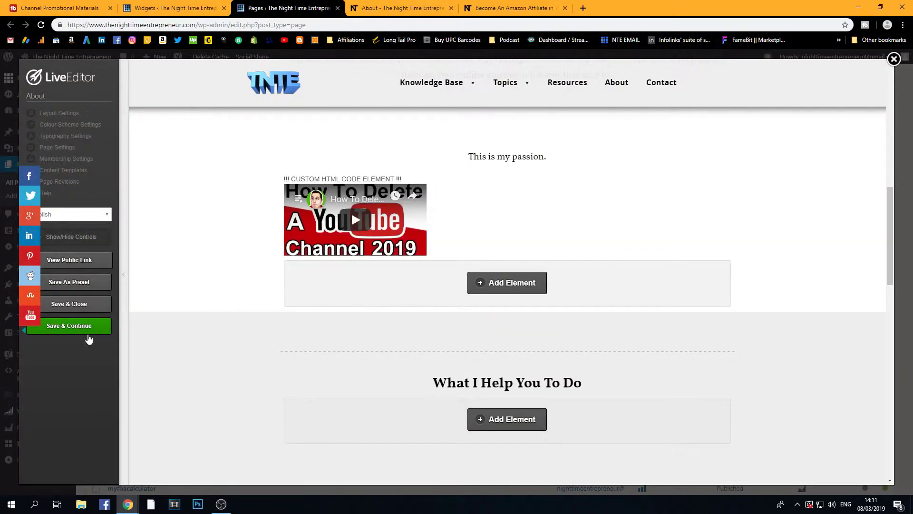
pyautogui.click(89, 333)
# - Save the sidebar Custom HTML widget, then reload the live About page to show the embed
pyautogui.click(175, 8)
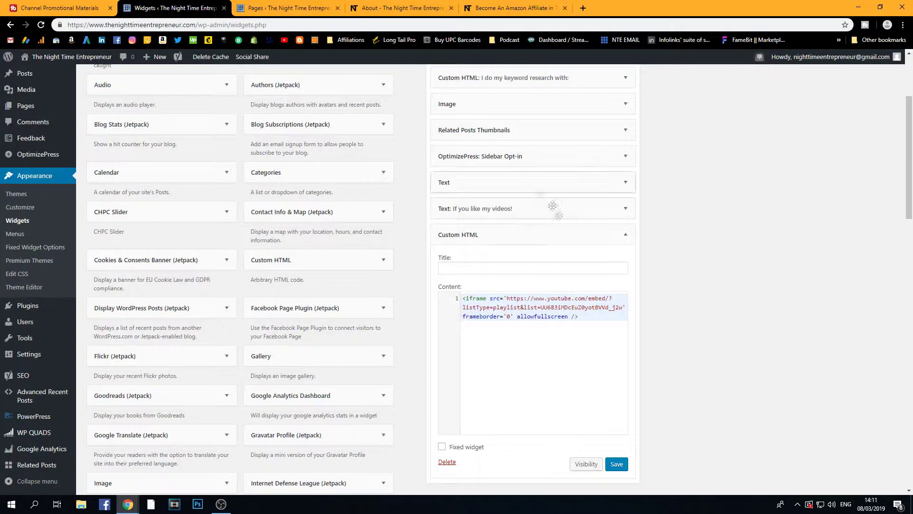
pyautogui.click(618, 465)
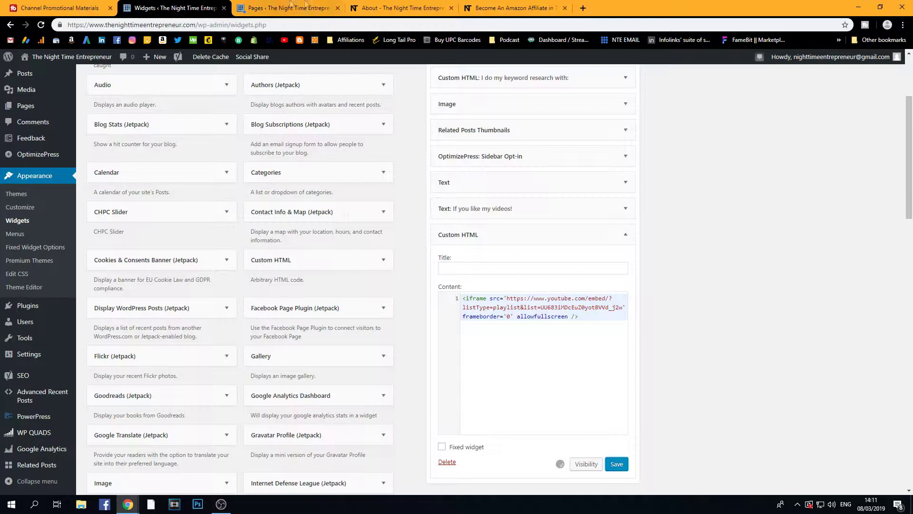
pyautogui.click(400, 8)
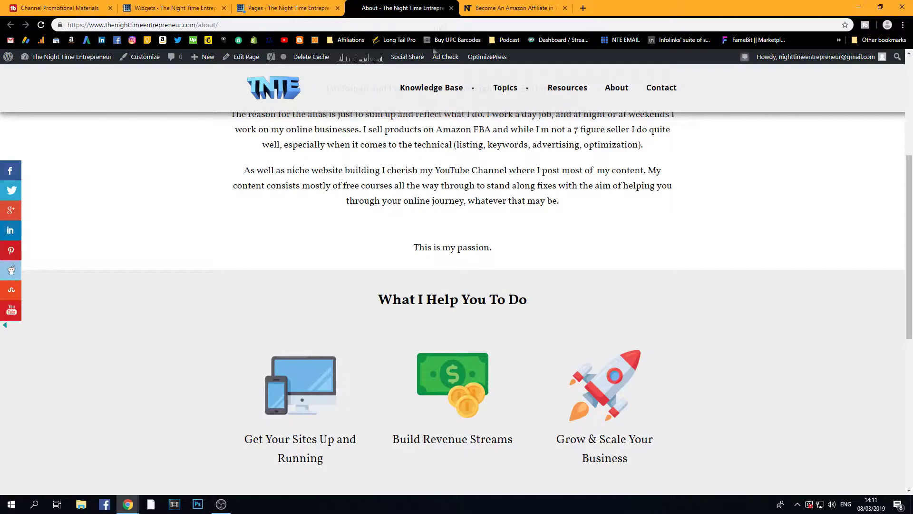
pyautogui.click(41, 25)
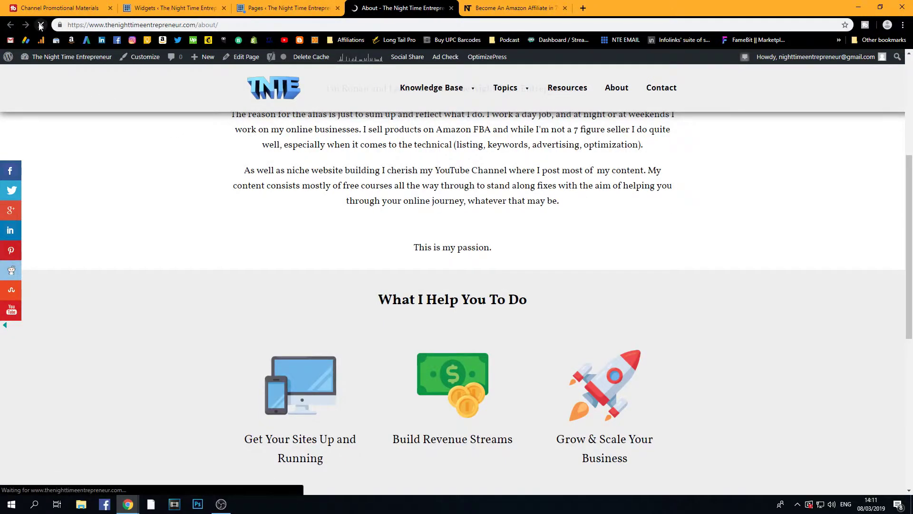
pyautogui.scroll(-1, 119, 198)
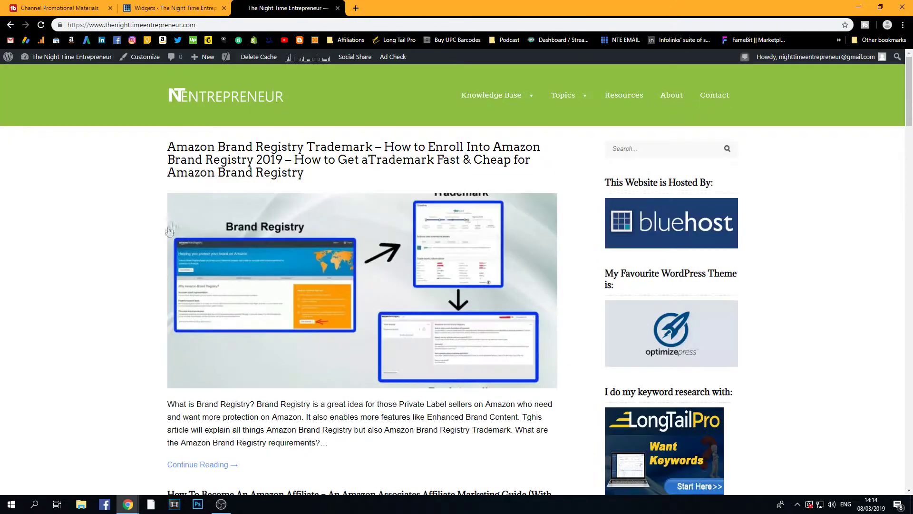
# - Open the Amazon Brand Registry post, then compare its sidebar video with the YouTube channel's newest upload
pyautogui.click(212, 169)
pyautogui.scroll(-5, 218, 242)
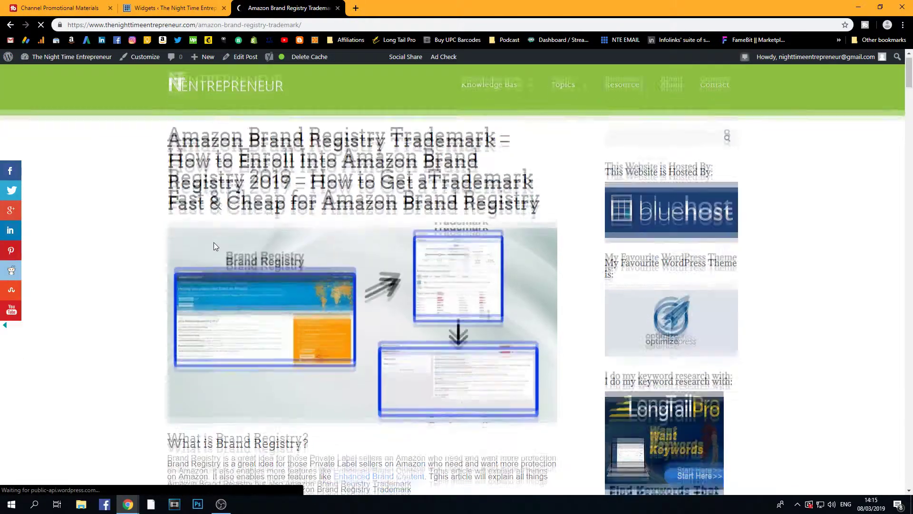
pyautogui.scroll(-3, 214, 243)
pyautogui.scroll(-3, 213, 243)
pyautogui.scroll(-4, 213, 243)
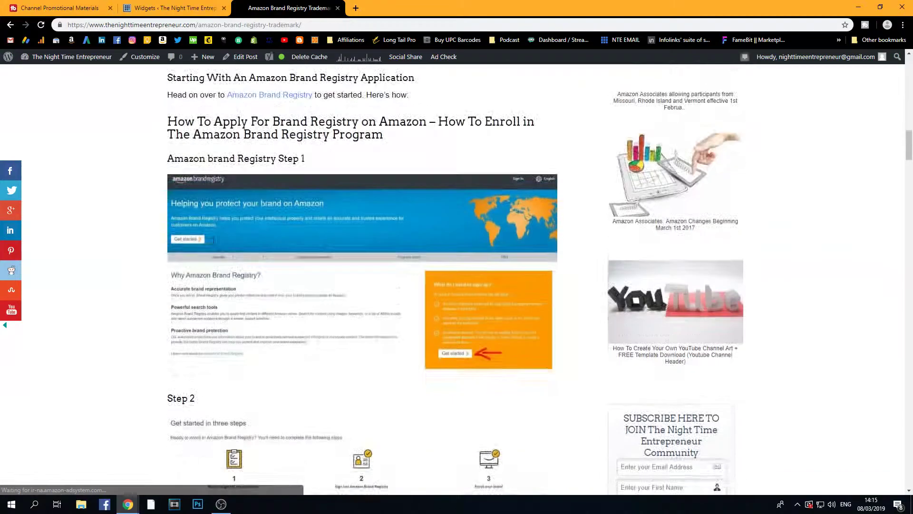
pyautogui.scroll(-3, 213, 241)
pyautogui.scroll(-2, 213, 242)
pyautogui.scroll(-3, 212, 244)
pyautogui.scroll(-1, 212, 245)
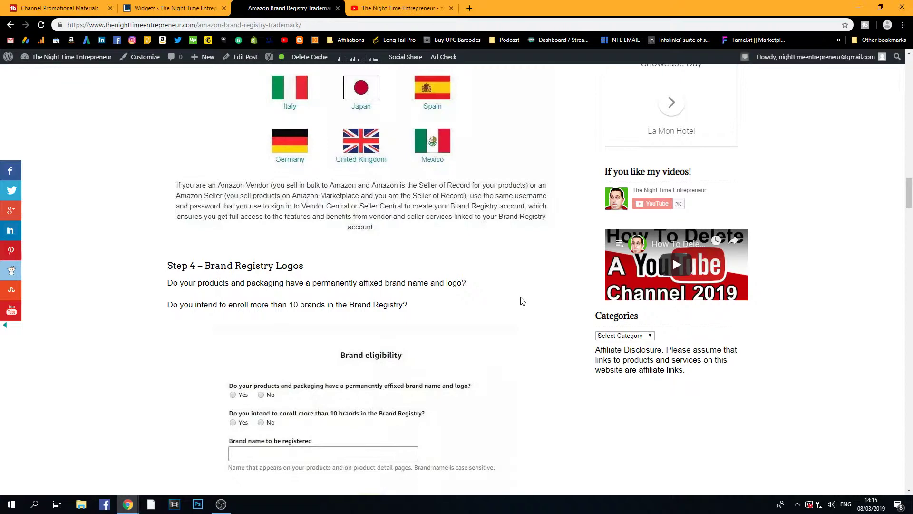
pyautogui.click(400, 9)
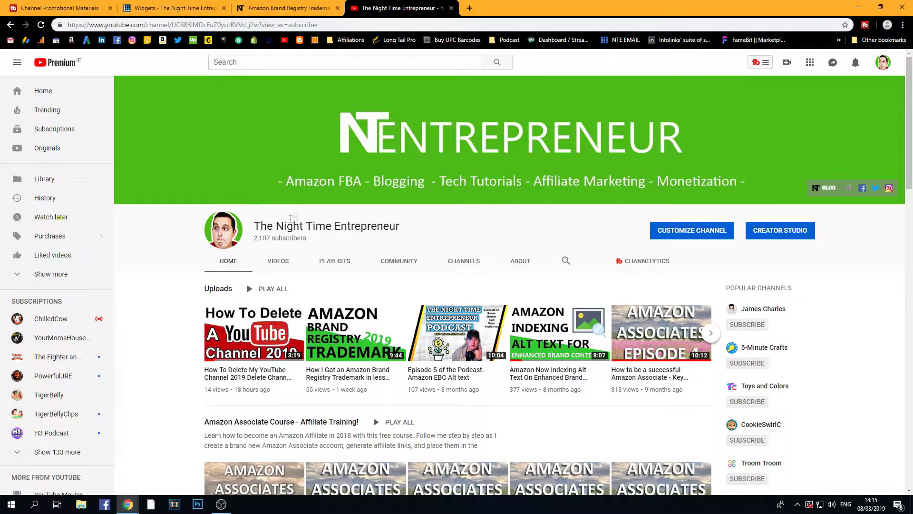
# - Return to the Channel Promotional Materials tab with the embed code and RSS feed URL
pyautogui.click(57, 7)
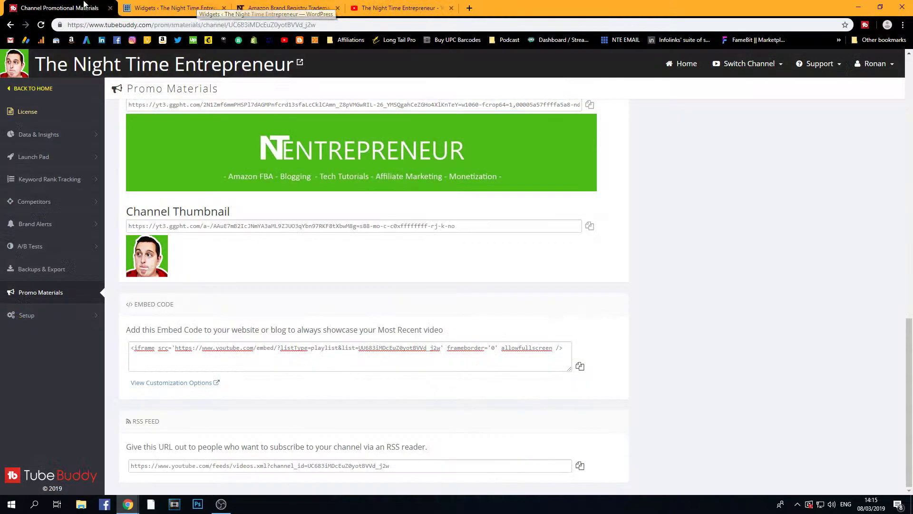